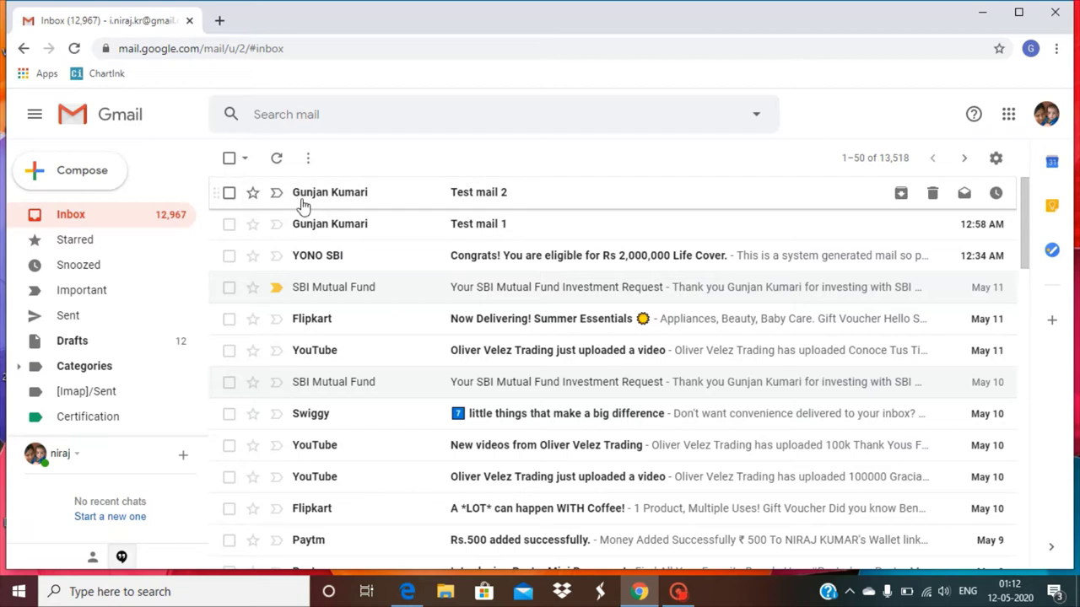
# - Start a filter from Test mail 2, prefilled with its sender's address as the criterion
pyautogui.click(229, 194)
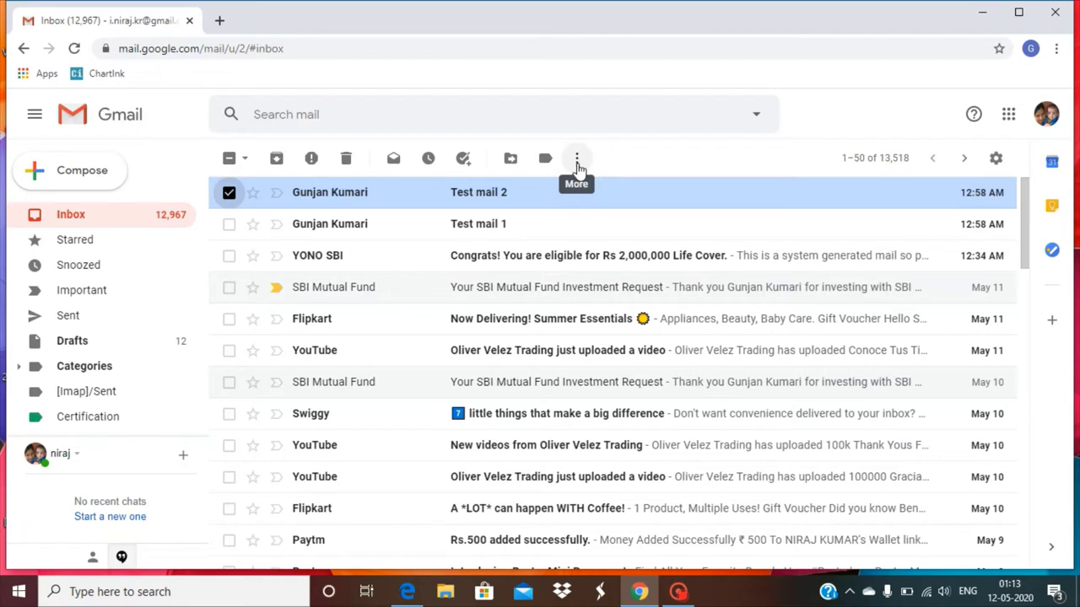
pyautogui.click(578, 169)
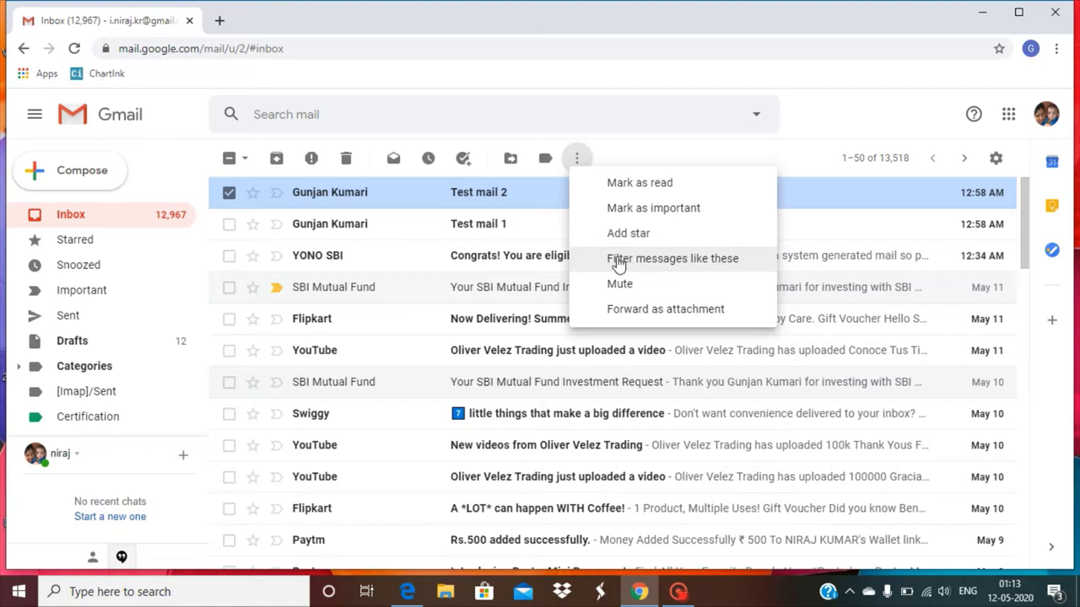
pyautogui.click(697, 266)
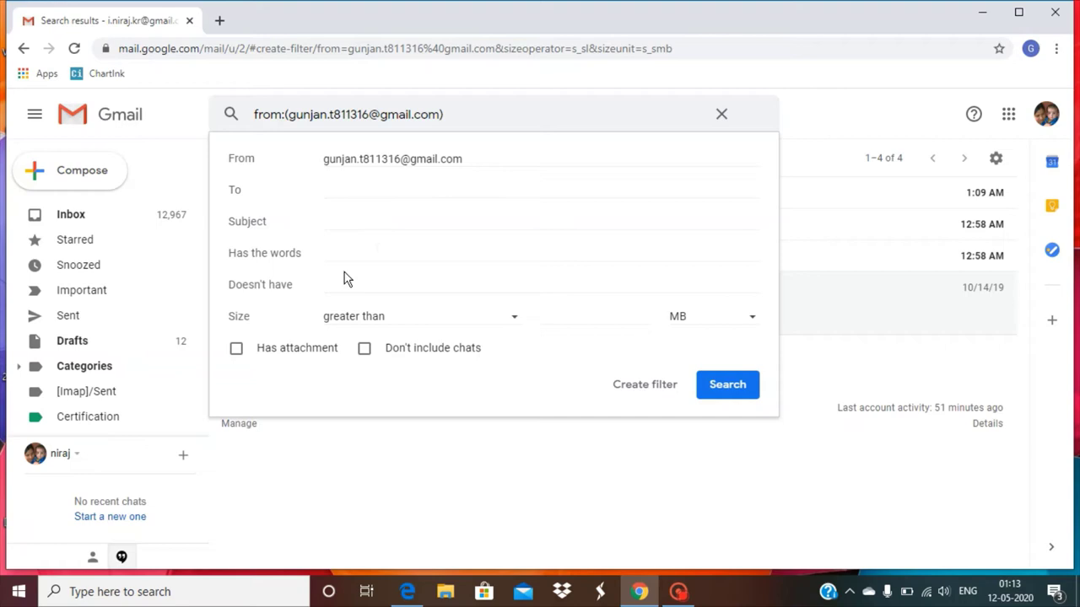
# - Make the filter's action 'Apply the label' and show the existing label choices
pyautogui.click(646, 394)
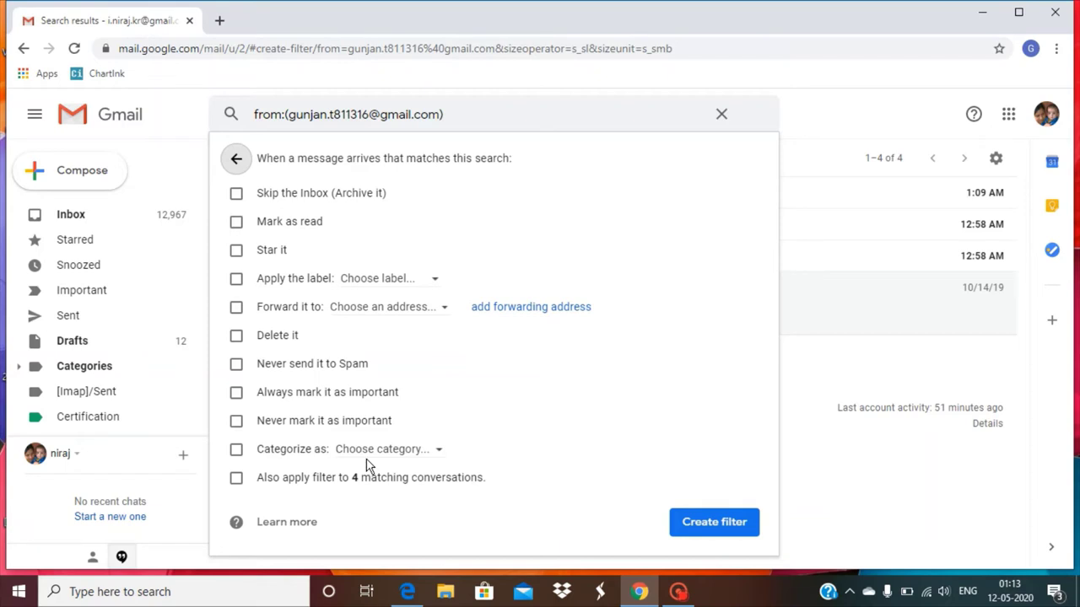
pyautogui.click(236, 279)
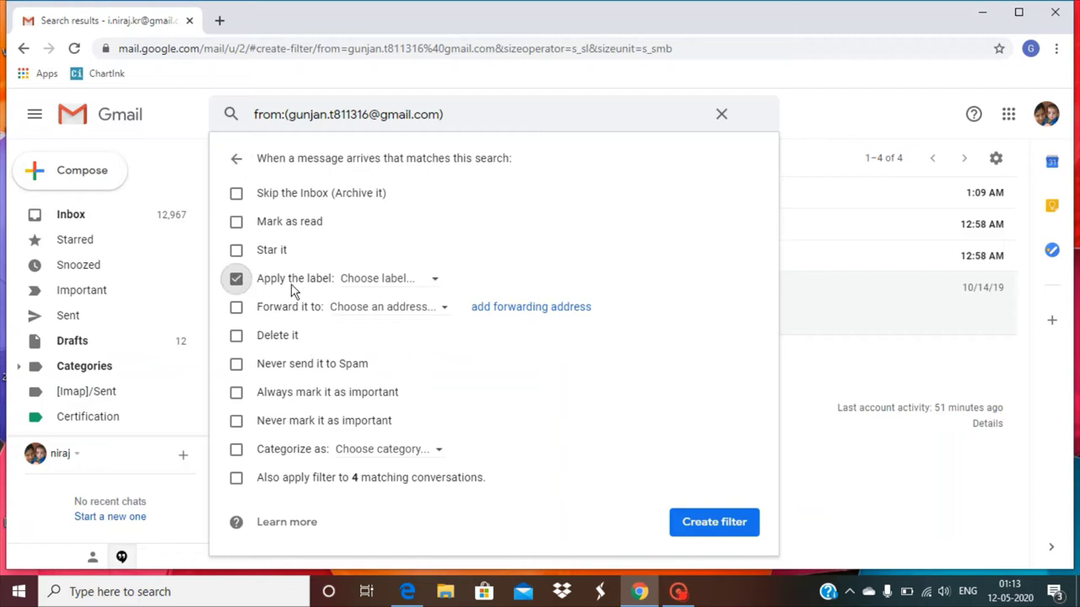
pyautogui.click(382, 281)
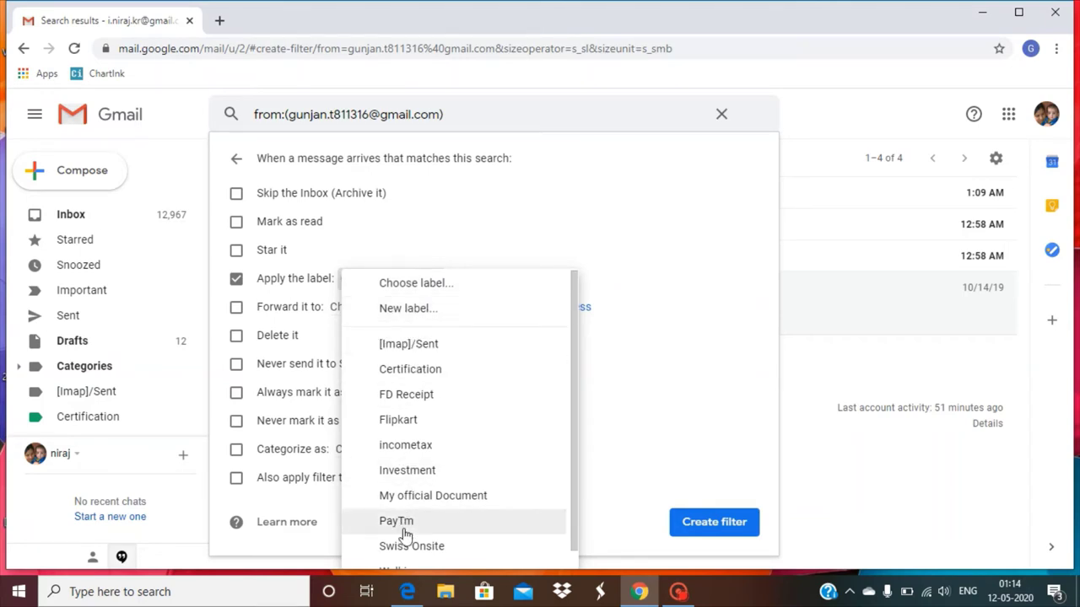
# - Create a new label 'Gunjan' for the filter and tick 'Skip the Inbox (Archive it)'
pyautogui.click(398, 311)
pyautogui.write('Gunjan')
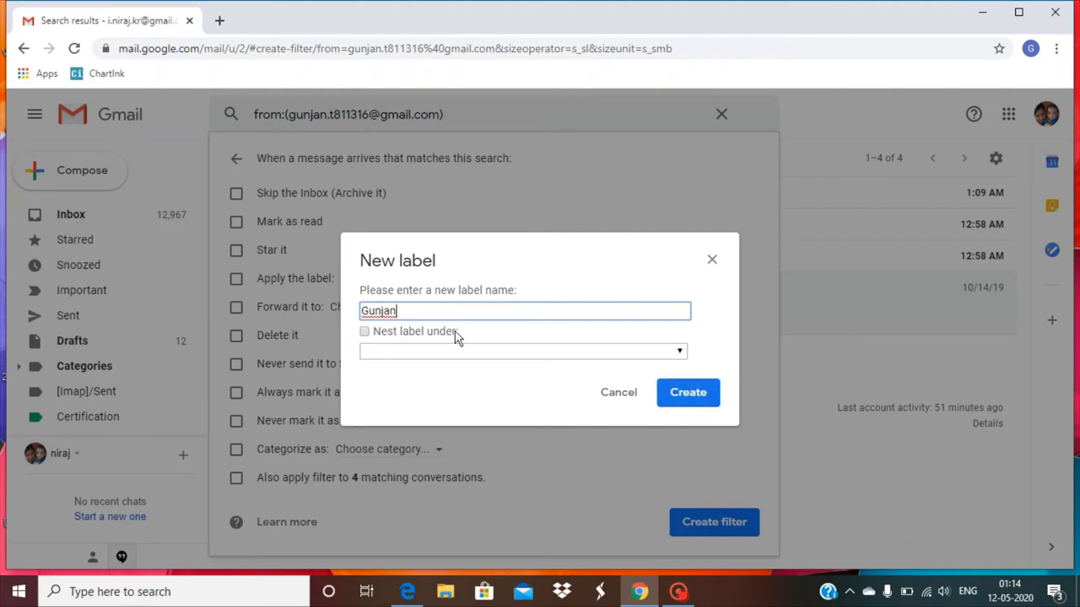
pyautogui.click(696, 399)
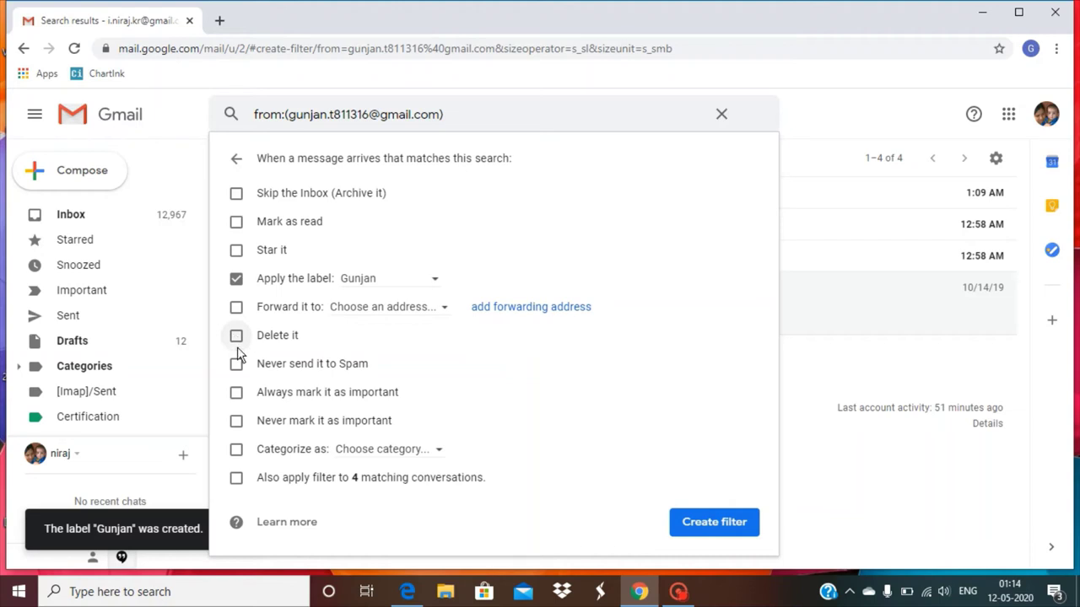
pyautogui.click(237, 195)
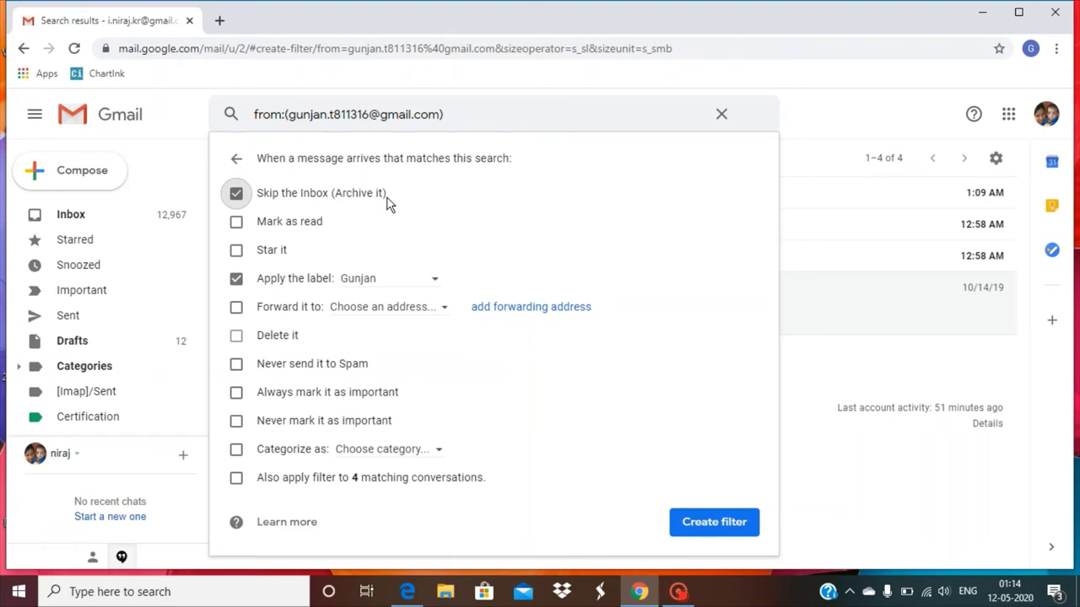
# - Save the Gunjan skip-inbox filter, returning to the inbox view
pyautogui.click(713, 524)
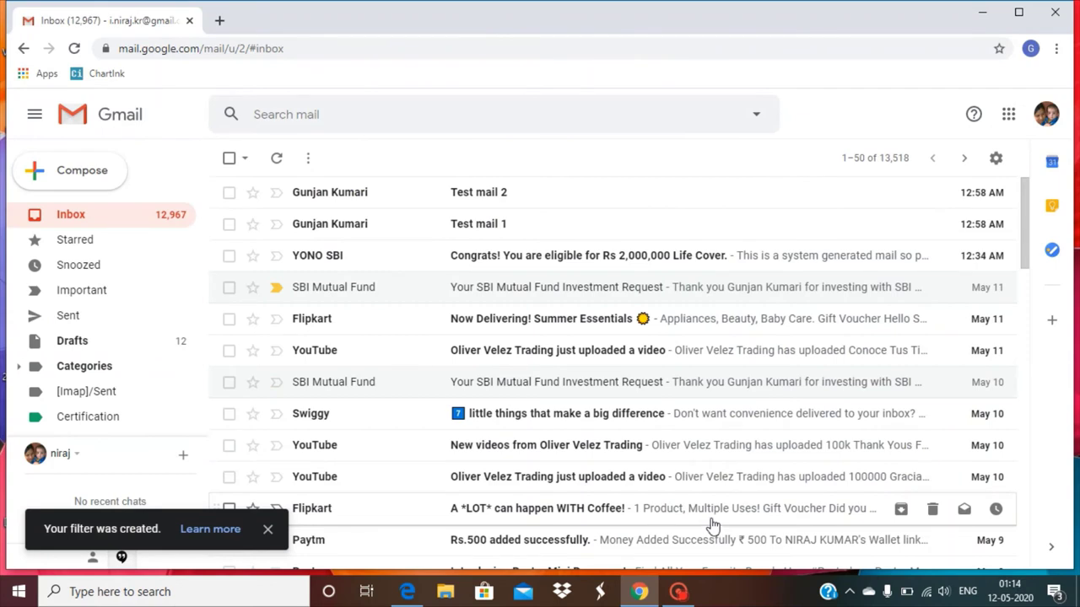
pyautogui.moveTo(646, 382)
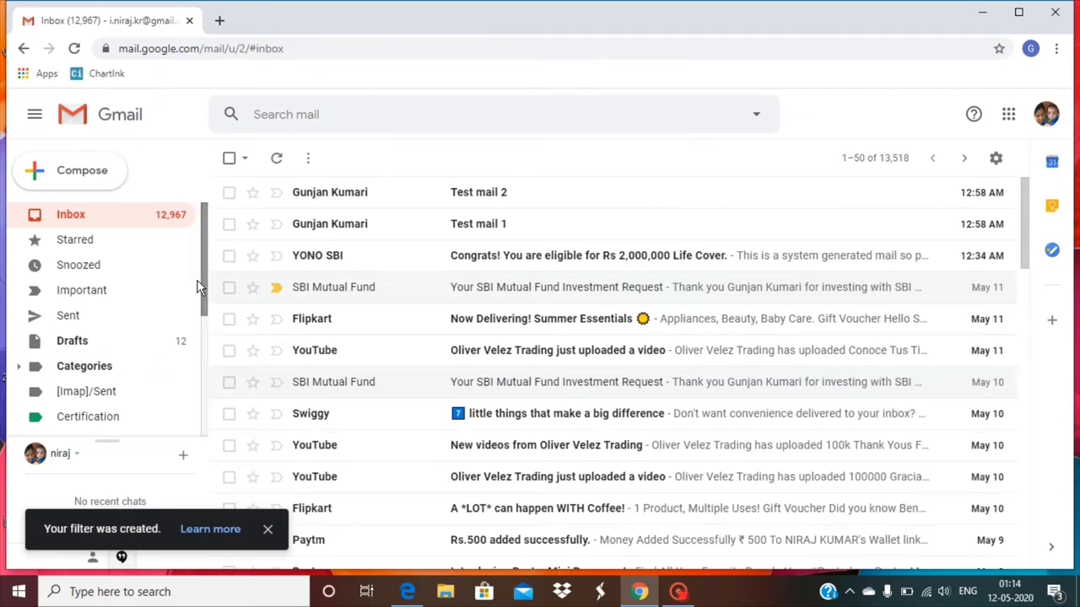
pyautogui.moveTo(211, 285); pyautogui.dragTo(206, 371)
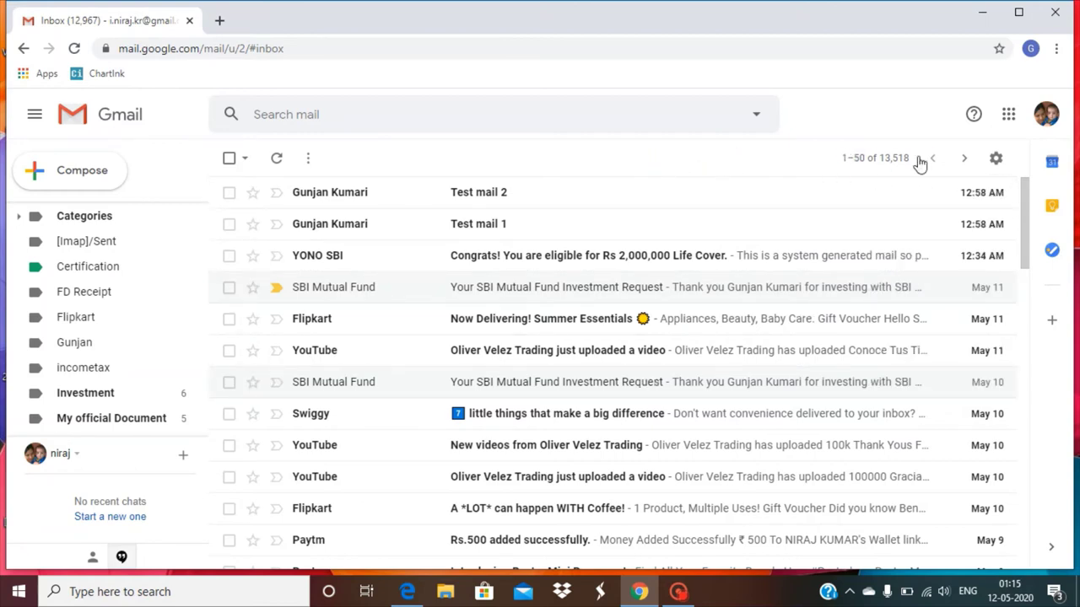
# - Check that Settings > Filters and Blocked Addresses lists the Gunjan, skip-inbox filter
pyautogui.click(996, 160)
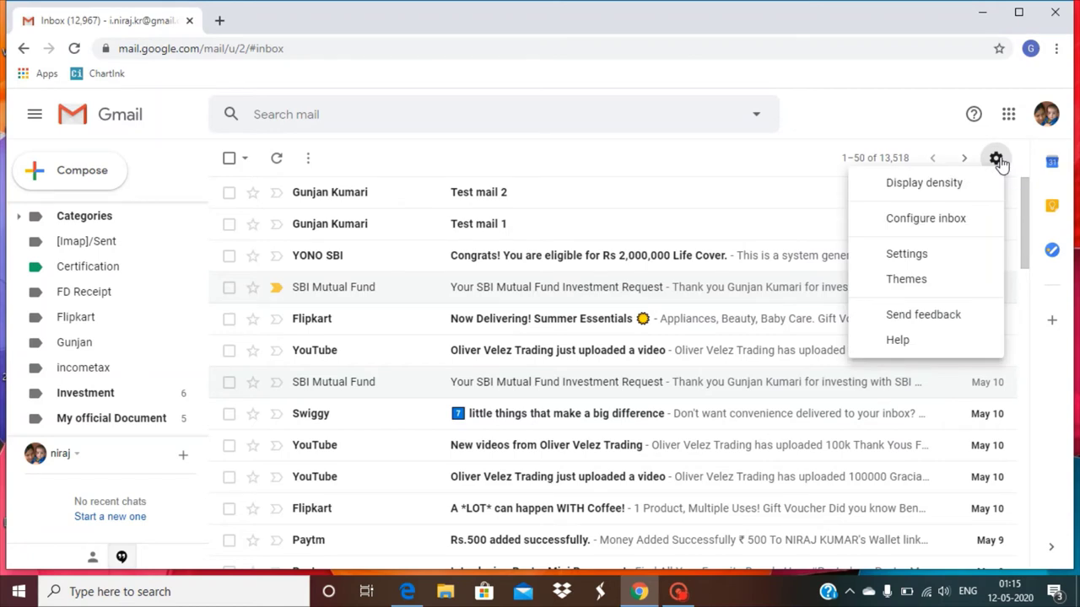
pyautogui.click(908, 256)
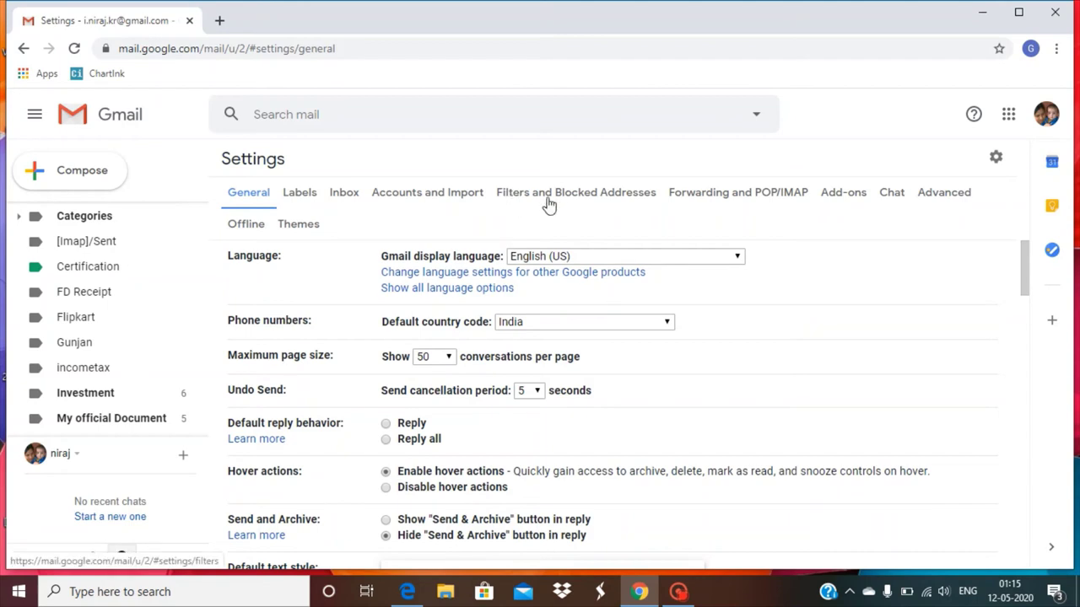
pyautogui.click(595, 194)
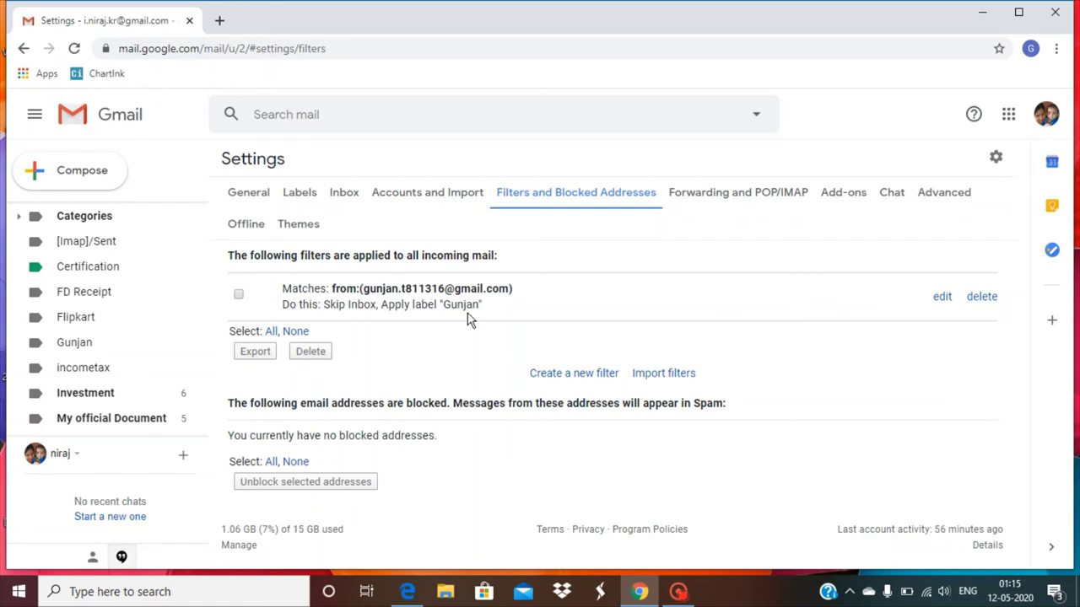
pyautogui.scroll(3, 116, 287)
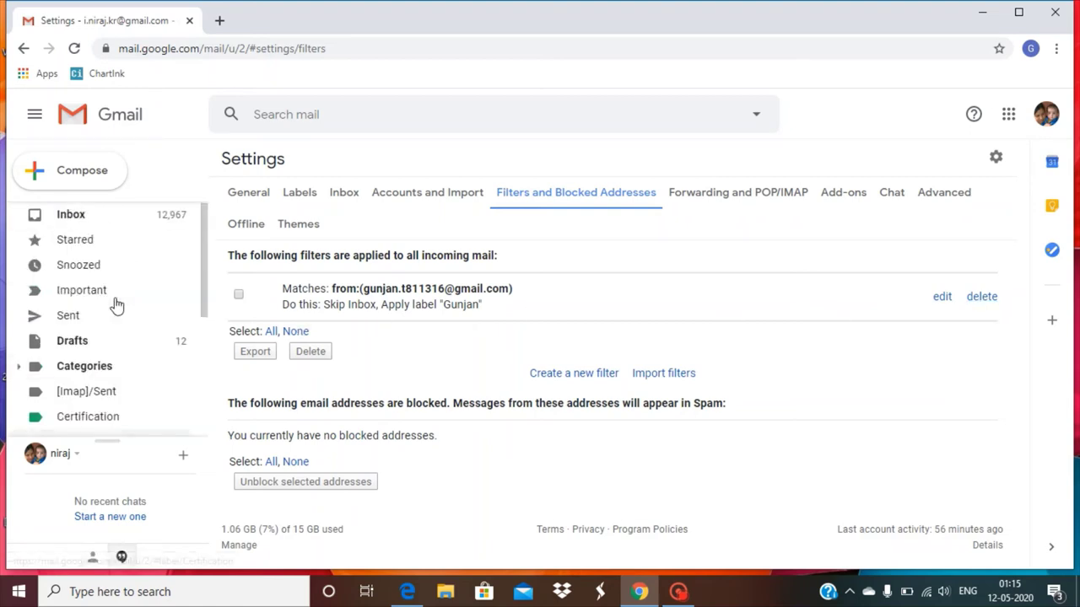
# - Return to the inbox, where both test mails remain at the top
pyautogui.click(74, 217)
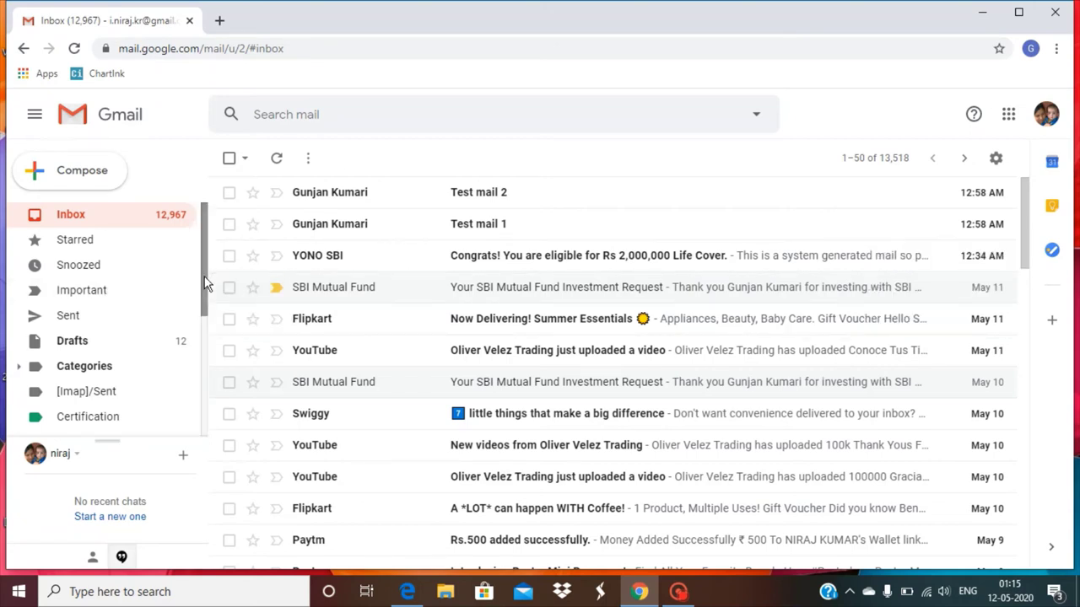
pyautogui.moveTo(208, 285); pyautogui.dragTo(209, 351)
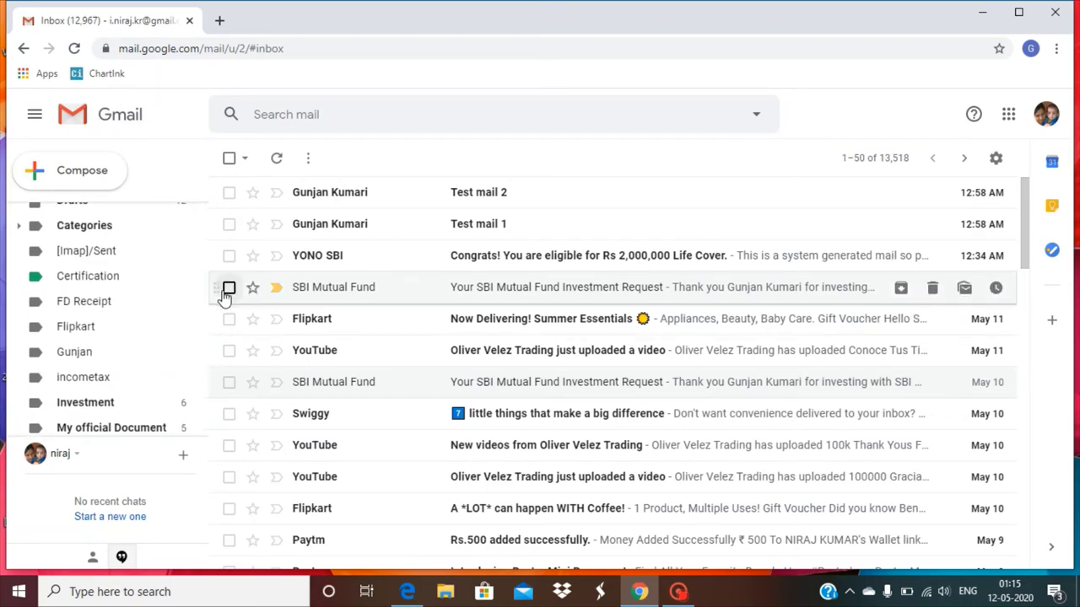
# - Reload Gmail, confirm Test mail 3 landed under Gunjan, then return to the inbox
pyautogui.click(74, 50)
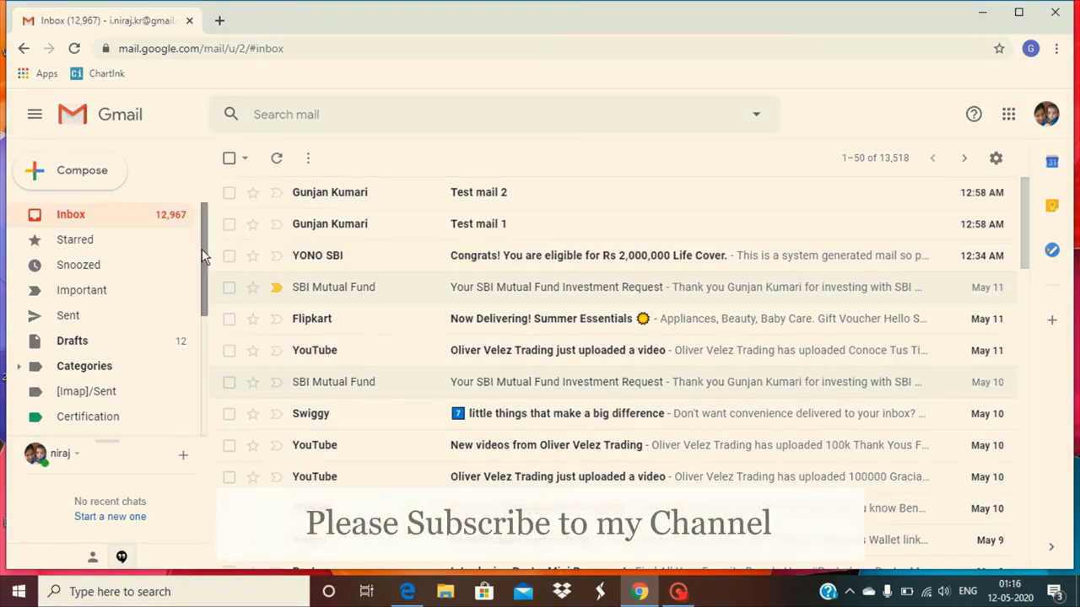
pyautogui.moveTo(202, 249); pyautogui.dragTo(203, 320)
pyautogui.scroll(-1, 203, 321)
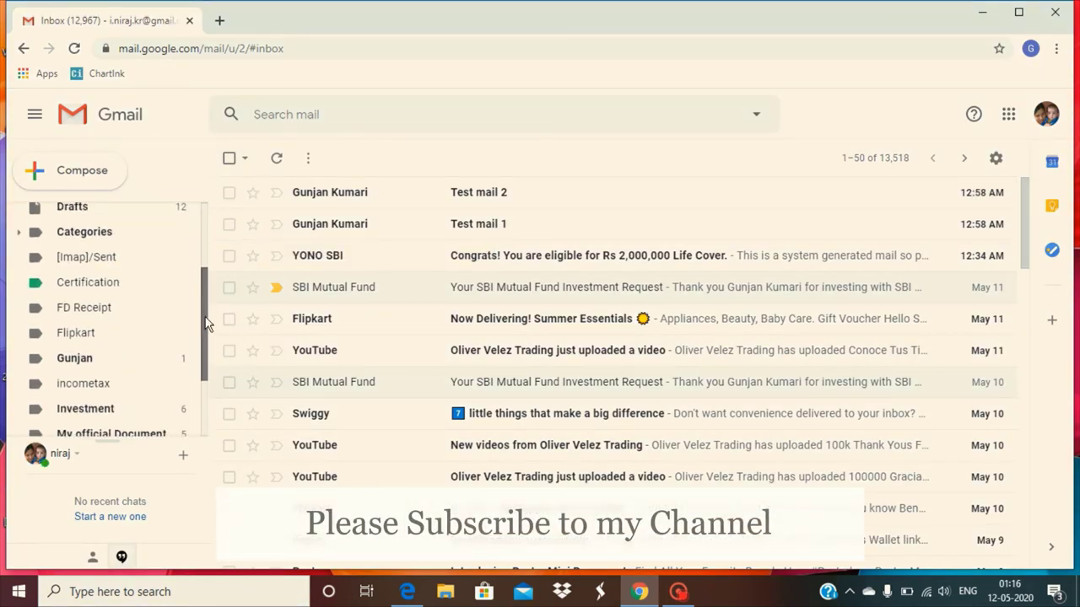
pyautogui.scroll(-1, 203, 325)
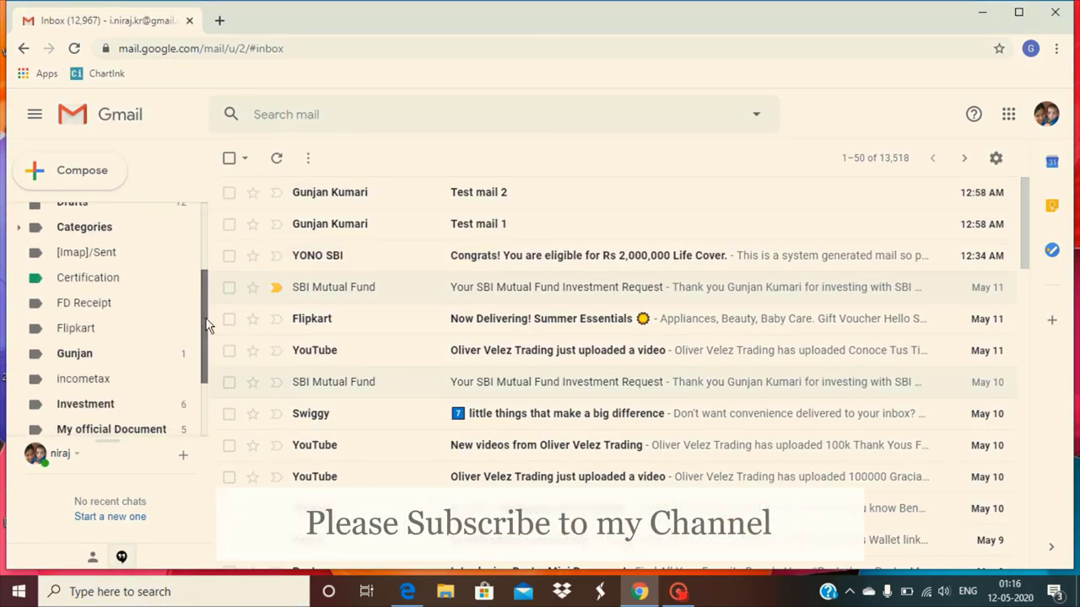
pyautogui.click(82, 351)
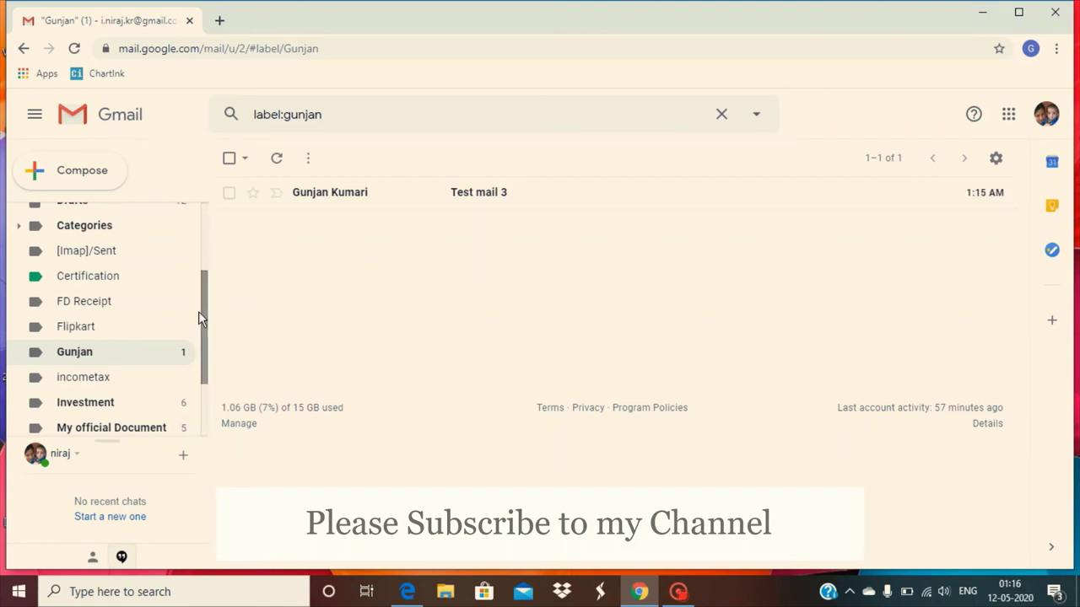
pyautogui.moveTo(205, 313); pyautogui.dragTo(200, 228)
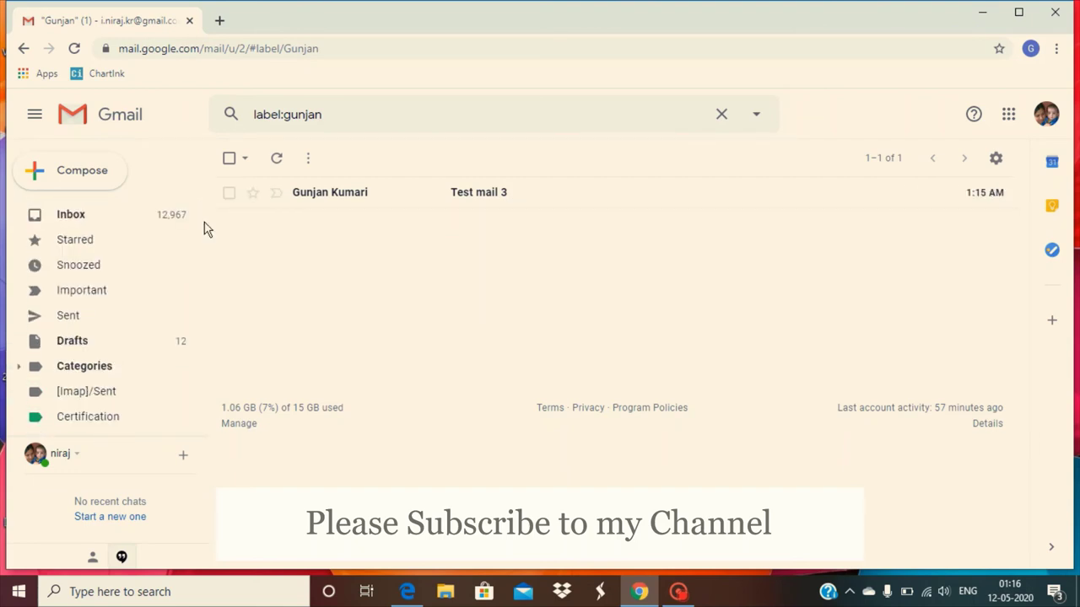
pyautogui.click(99, 215)
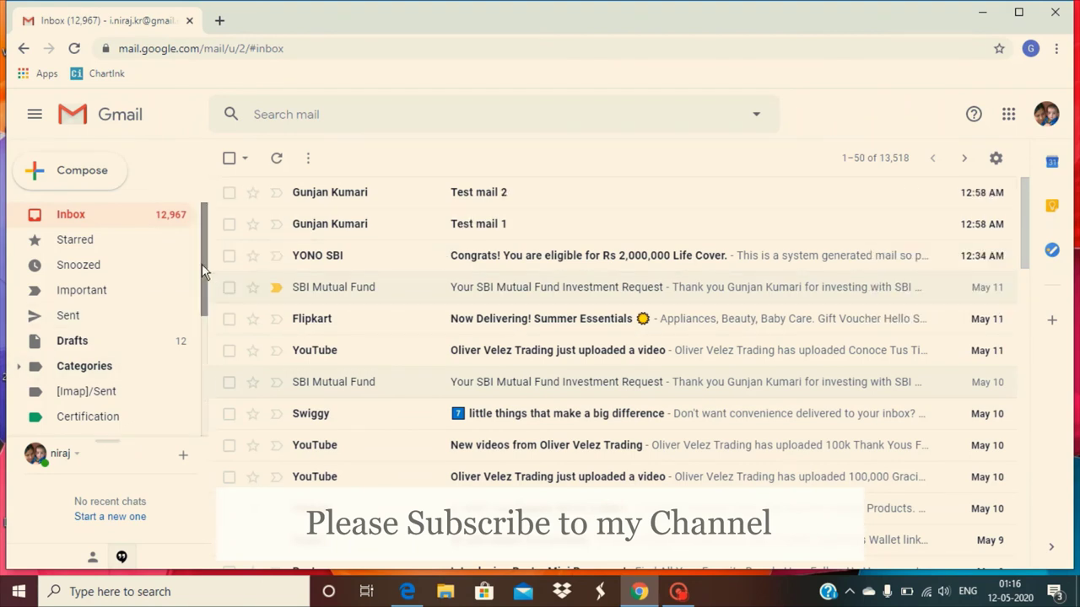
pyautogui.moveTo(202, 264); pyautogui.dragTo(201, 327)
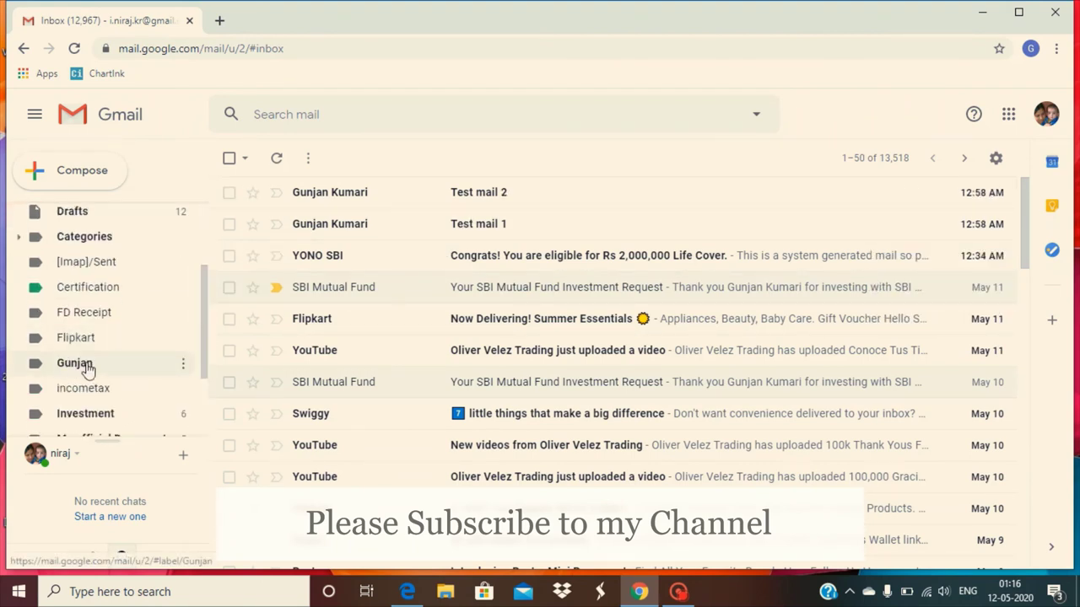